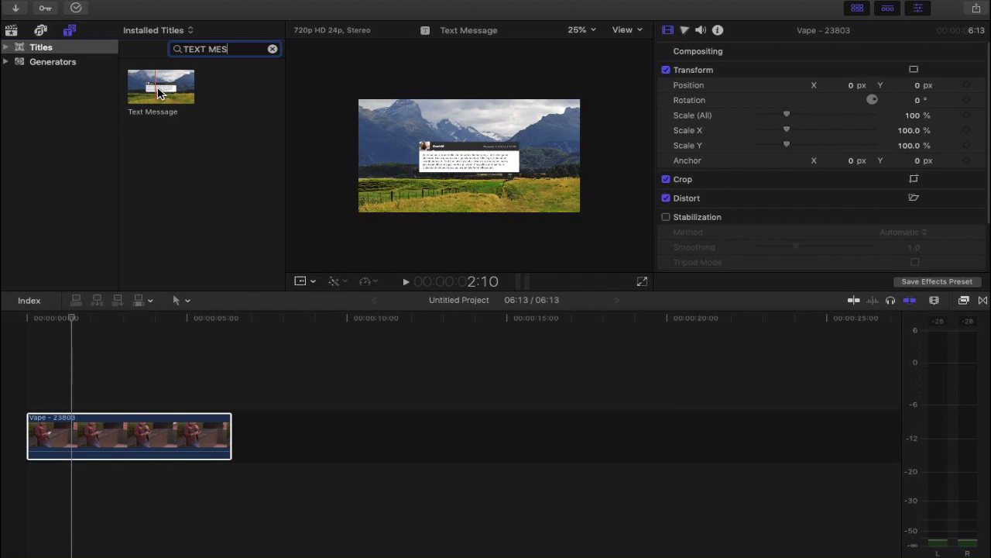
Drag the Text Message title from the Titles search results toward the timeline.
left_click_drag(162, 86, 42, 393)
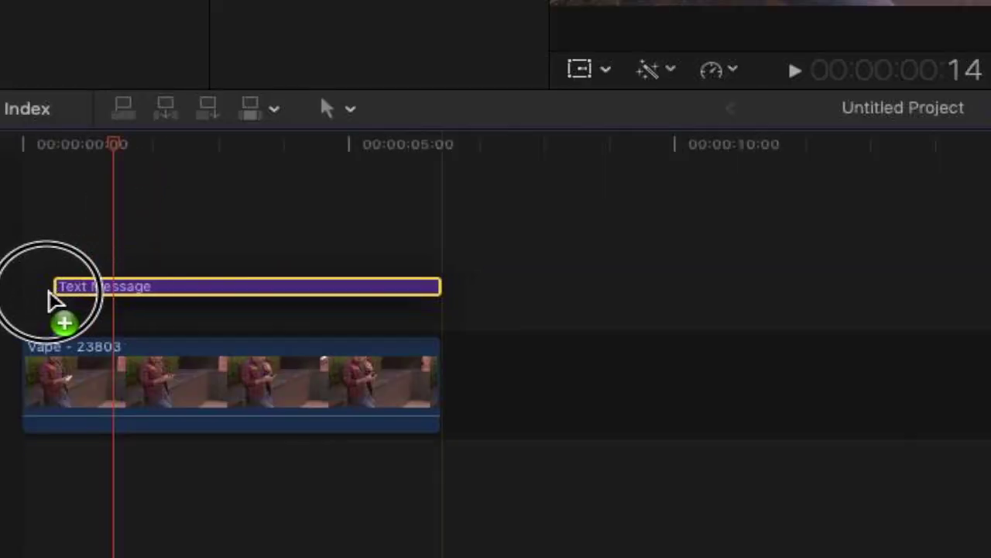
Place the title above the clip start, zoom to 50%, and move the bubble to X 0.32, Y 0.21.
left_click_drag(52, 294, 23, 317)
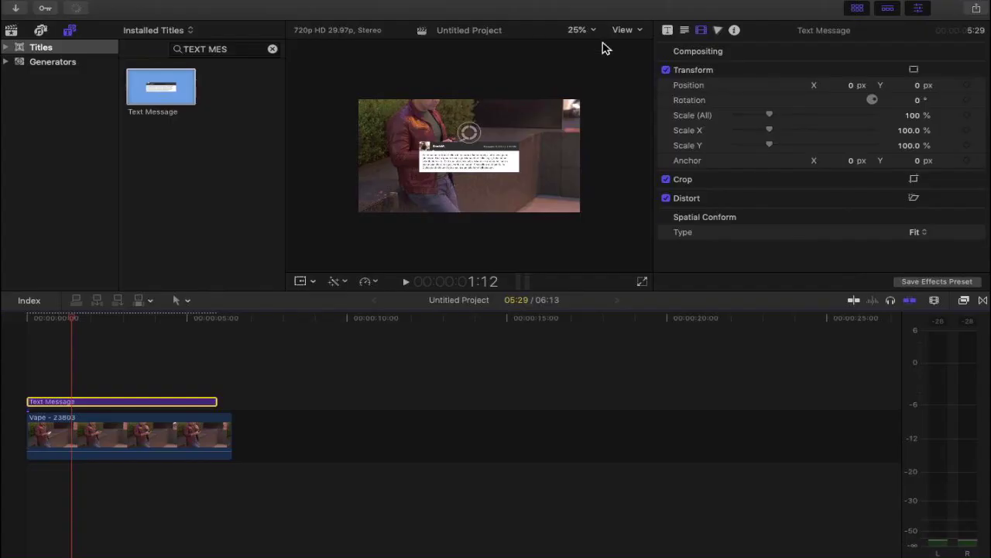
left_click(579, 31)
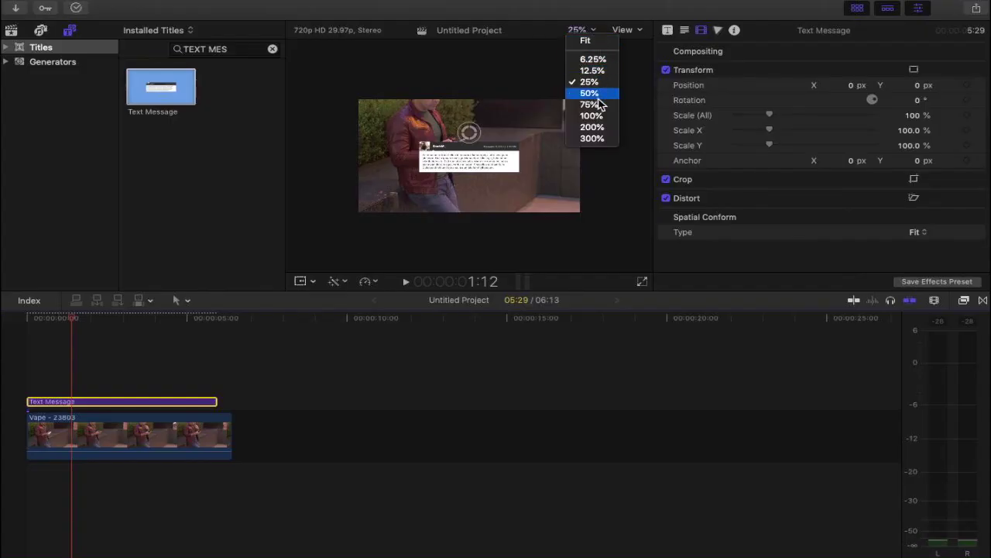
left_click(590, 94)
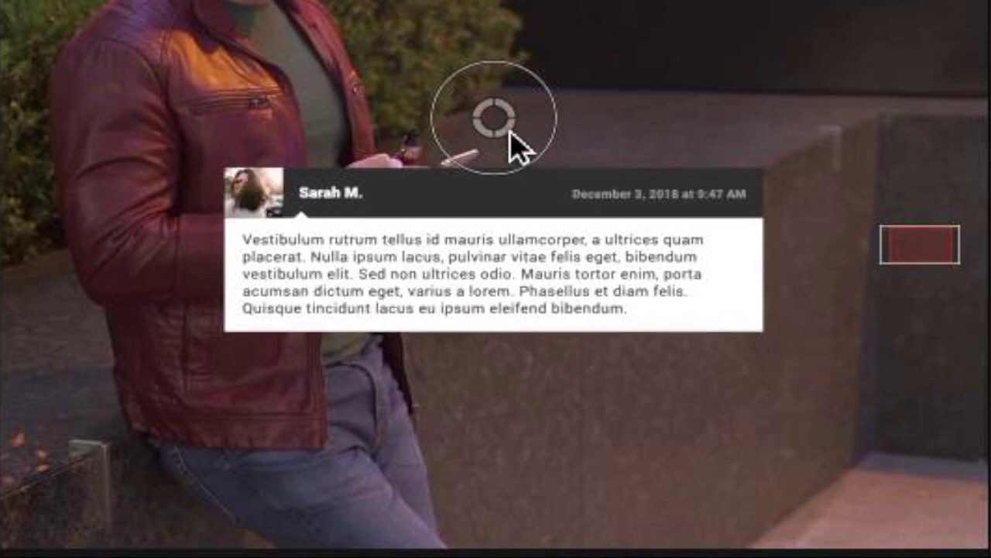
left_click_drag(509, 137, 720, 6)
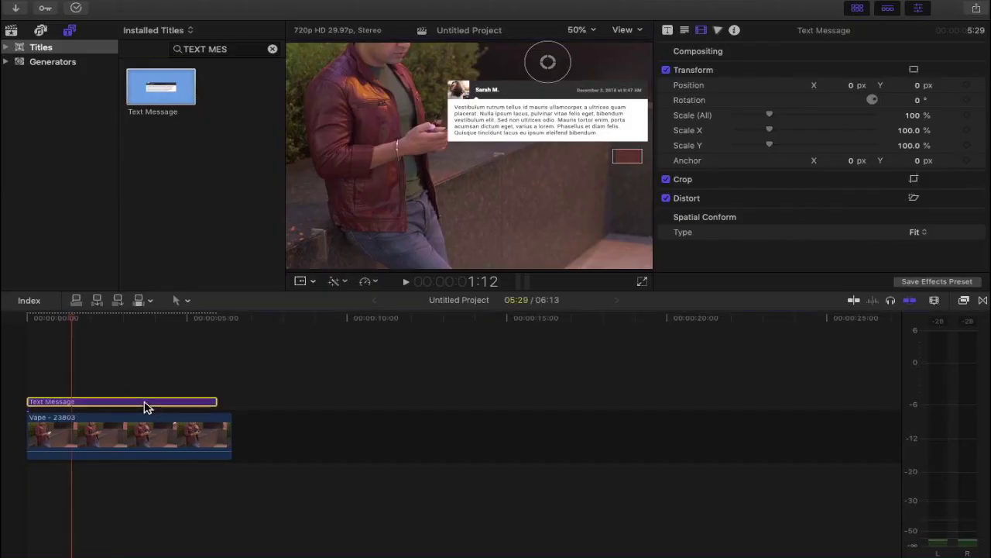
left_click(668, 30)
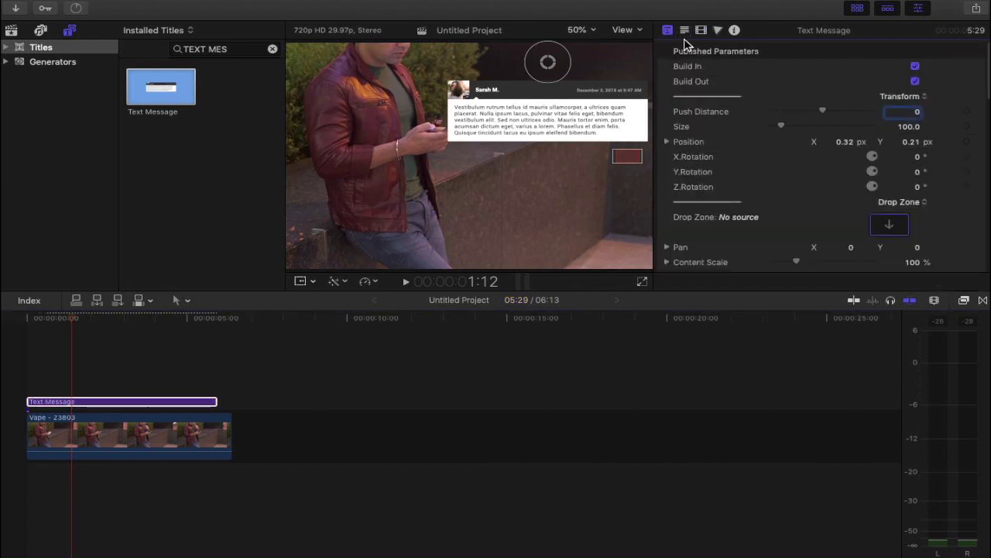
Clear the Text 3 placeholder message so the bubble reads HELLO BROA.
key("ctrl+Tab")
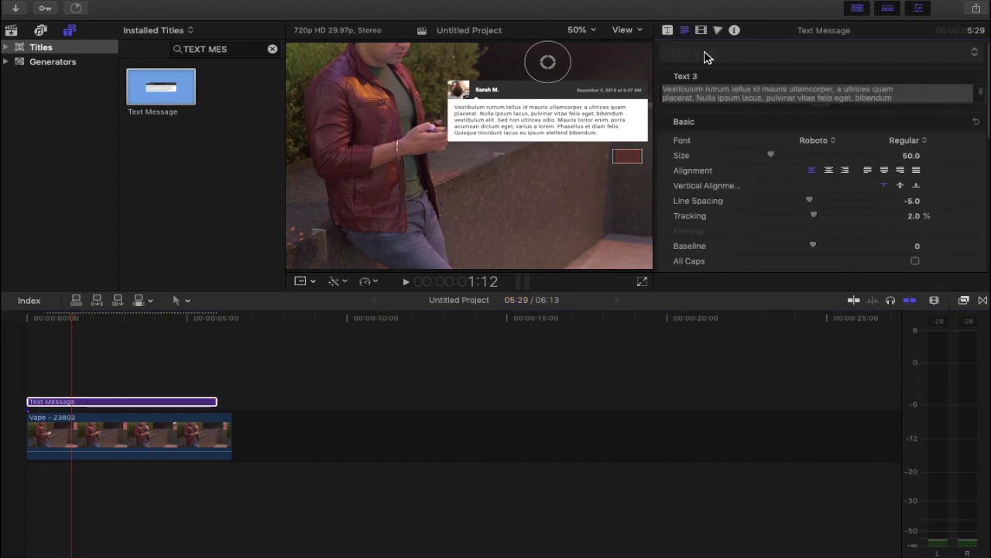
left_click(904, 100)
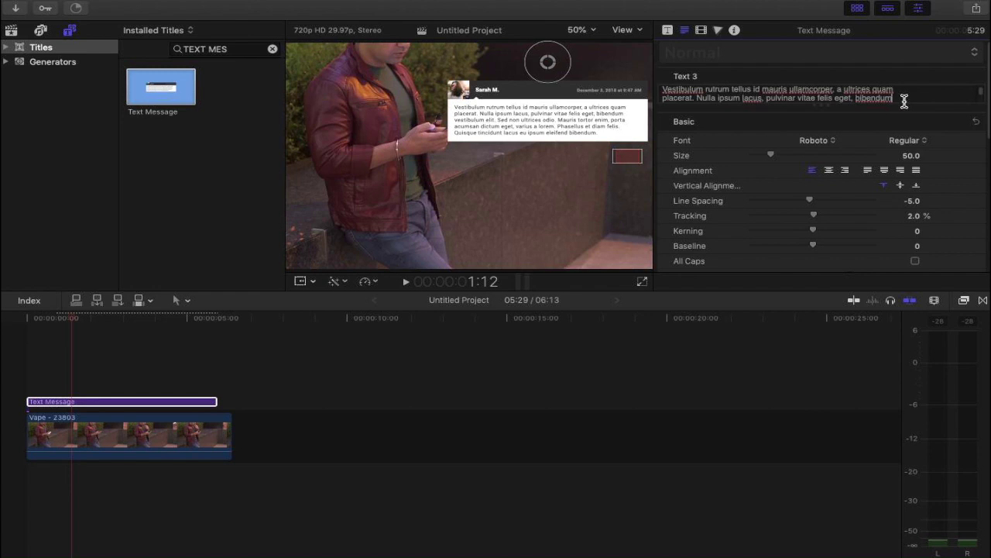
left_click_drag(904, 100, 663, 74)
key("BackSpace")
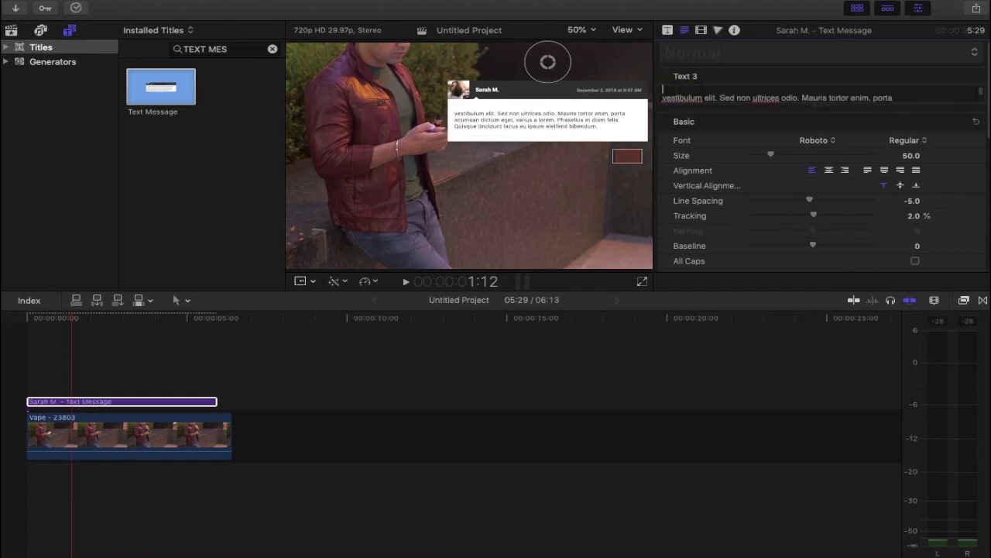
left_click_drag(664, 99, 919, 173)
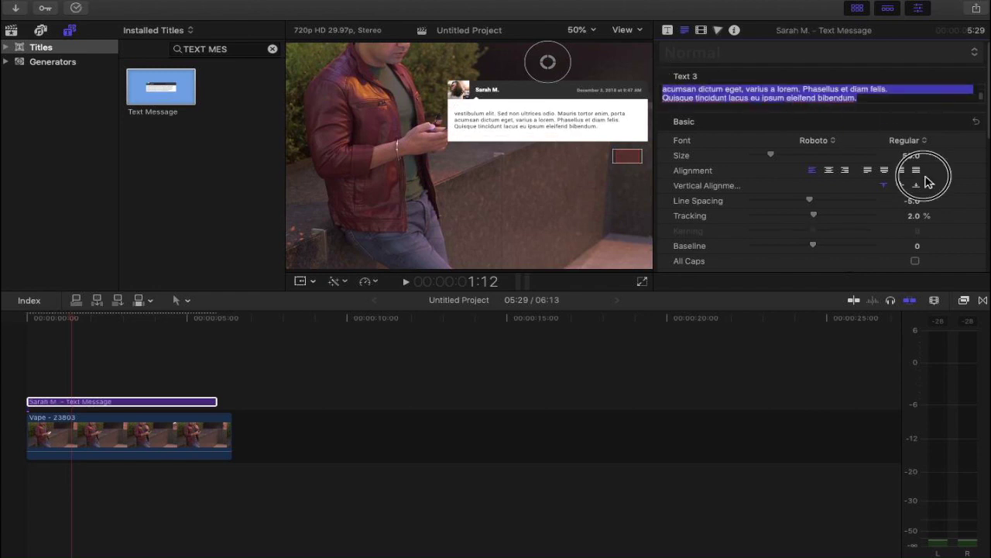
key("BackSpace")
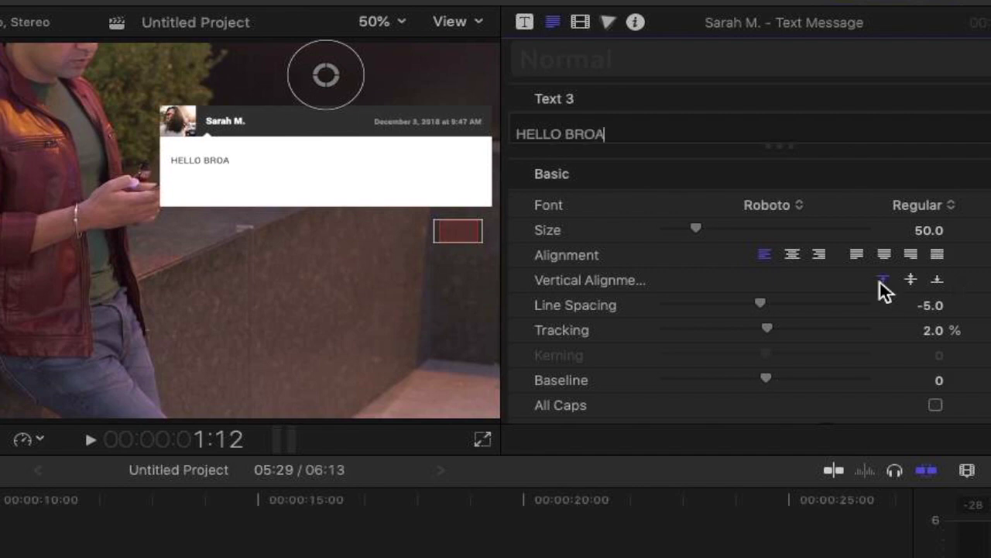
left_click(246, 128)
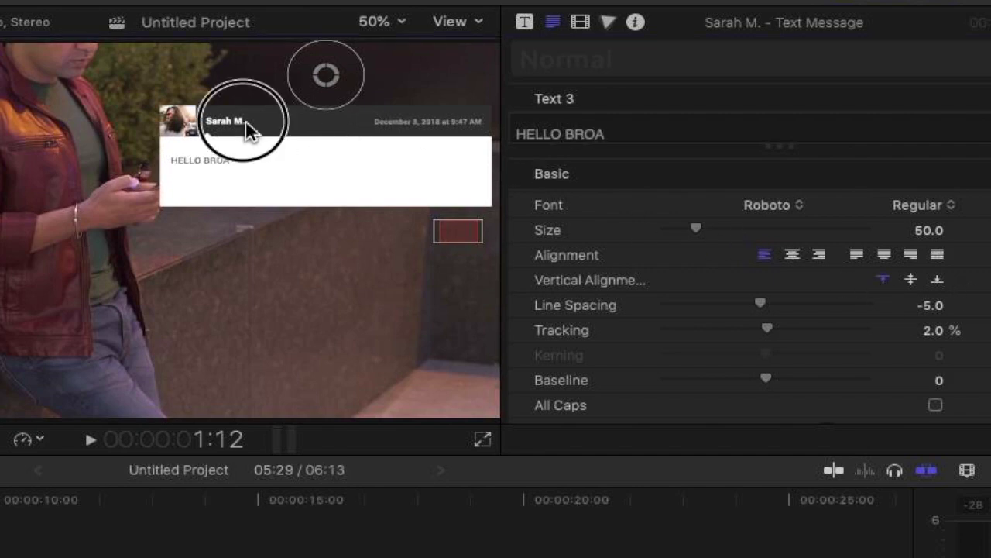
left_click(222, 130)
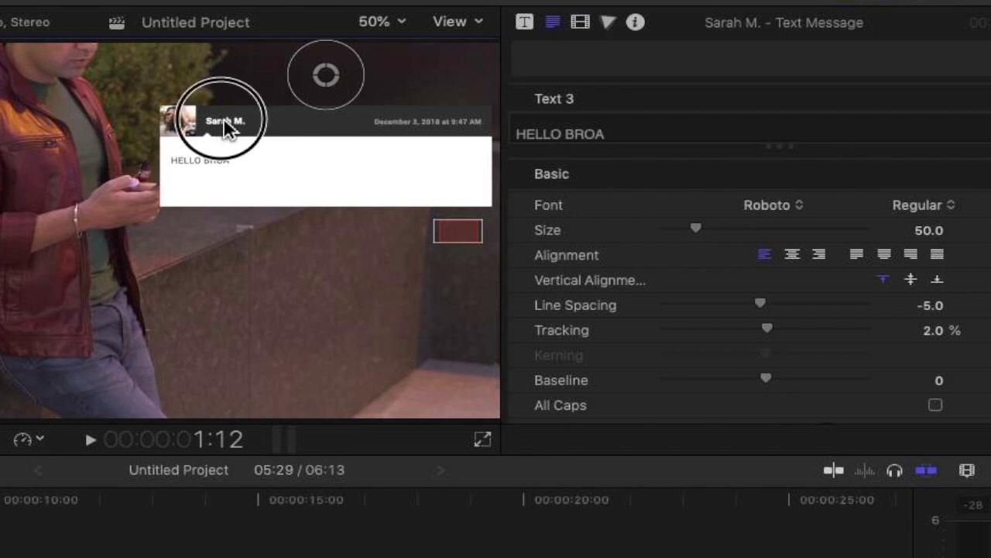
left_click(526, 23)
Replace the Text 2 placeholder date with DATE 7/6/90.
scroll(720, 225, "down", 10)
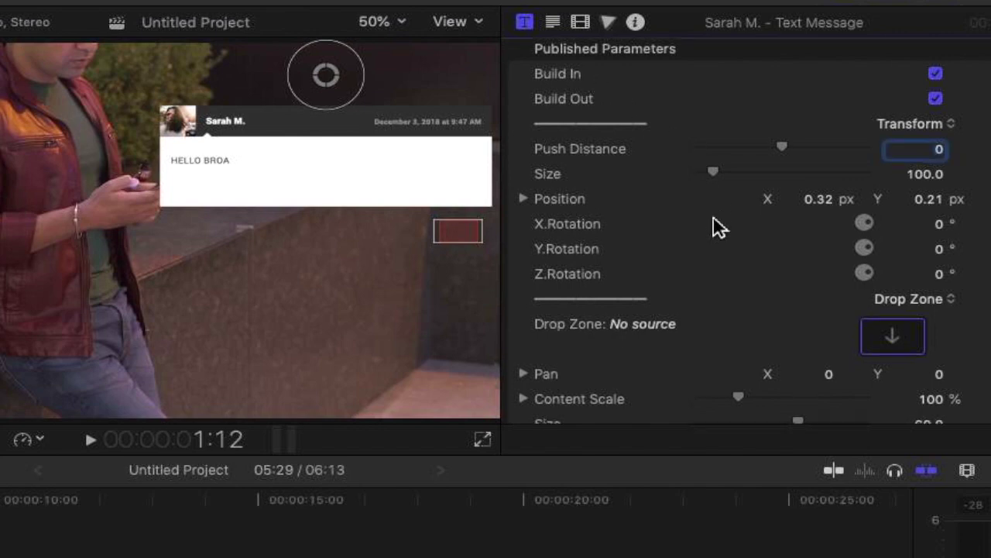
triple_click(711, 220)
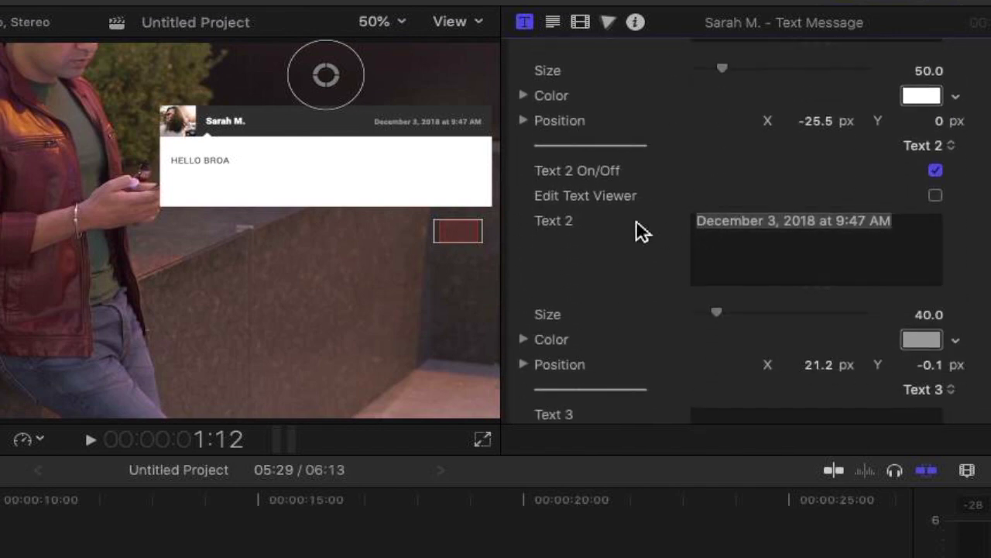
scroll(642, 228, "up", 4)
scroll(642, 229, "down", 7)
scroll(642, 230, "down", 1)
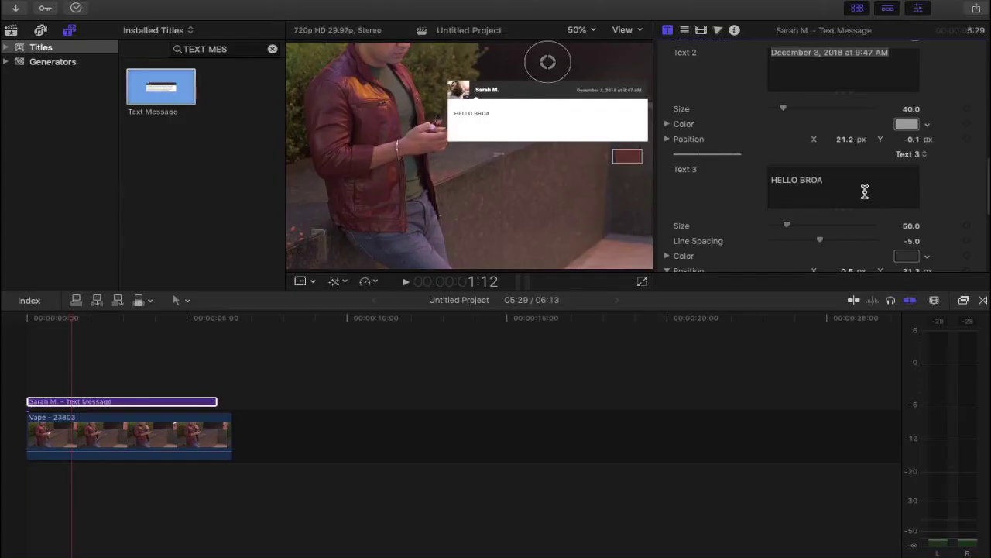
scroll(812, 152, "up", 4)
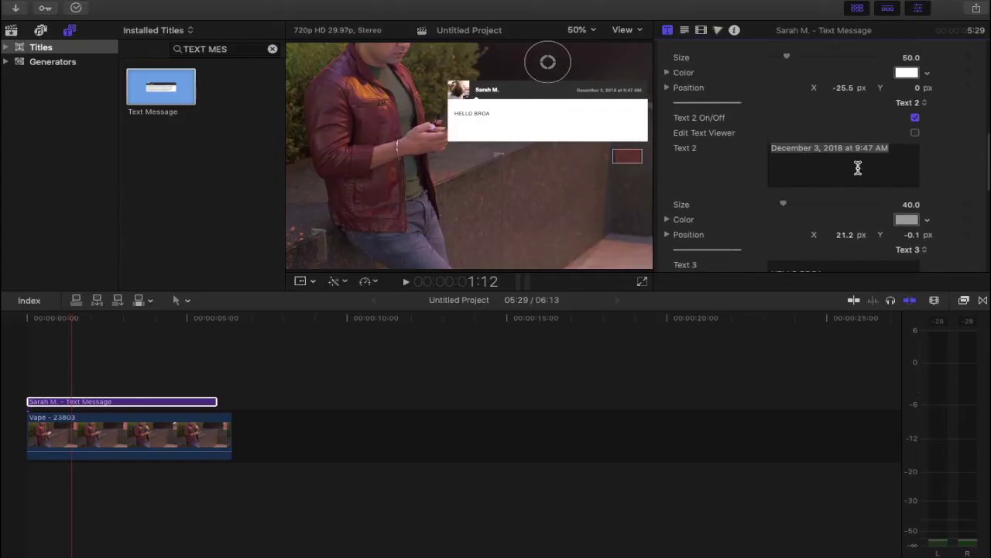
left_click_drag(892, 156, 740, 128)
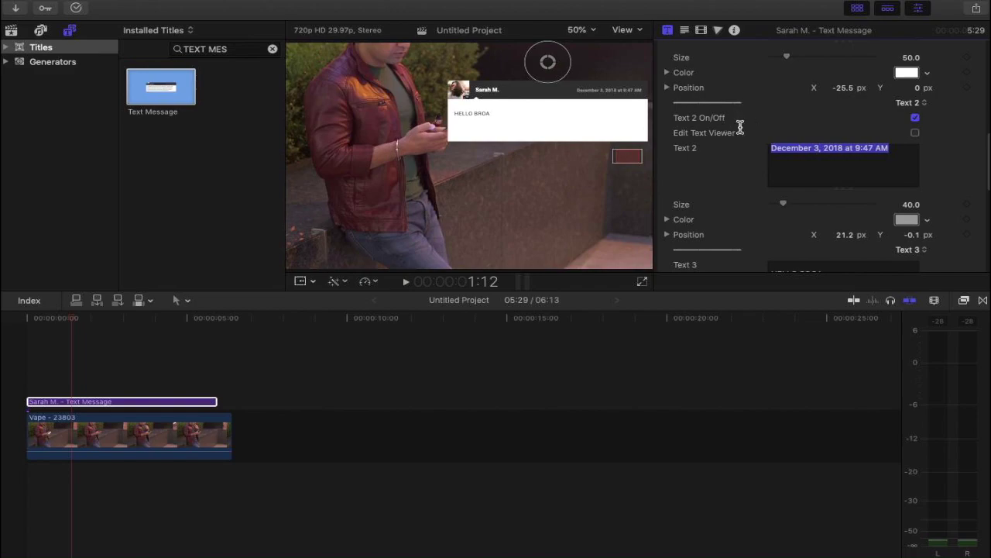
key("BackSpace")
type("DA")
type("TE")
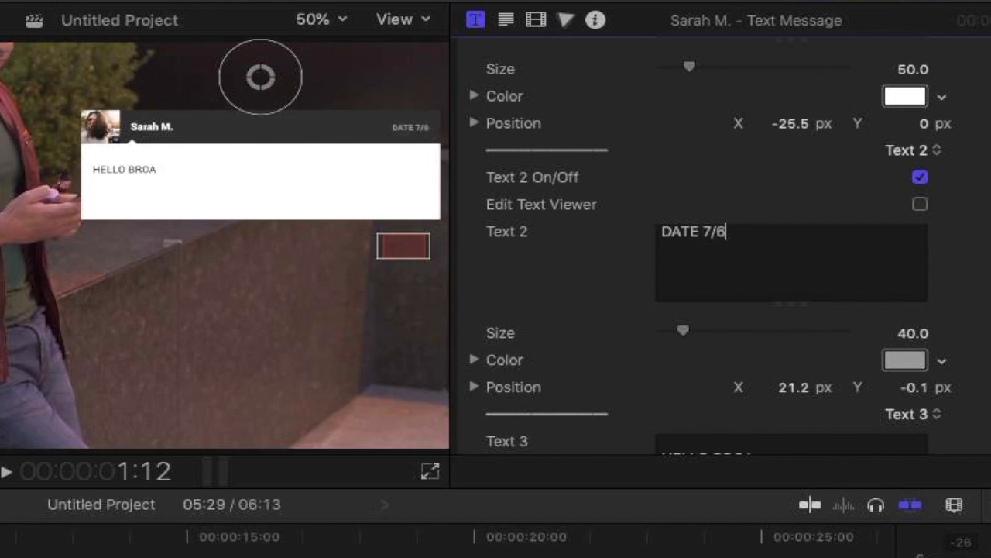
type("7/6/90")
Toggle the Text 2 On/Off checkbox, leaving the date line visible.
scroll(731, 365, "down", 1)
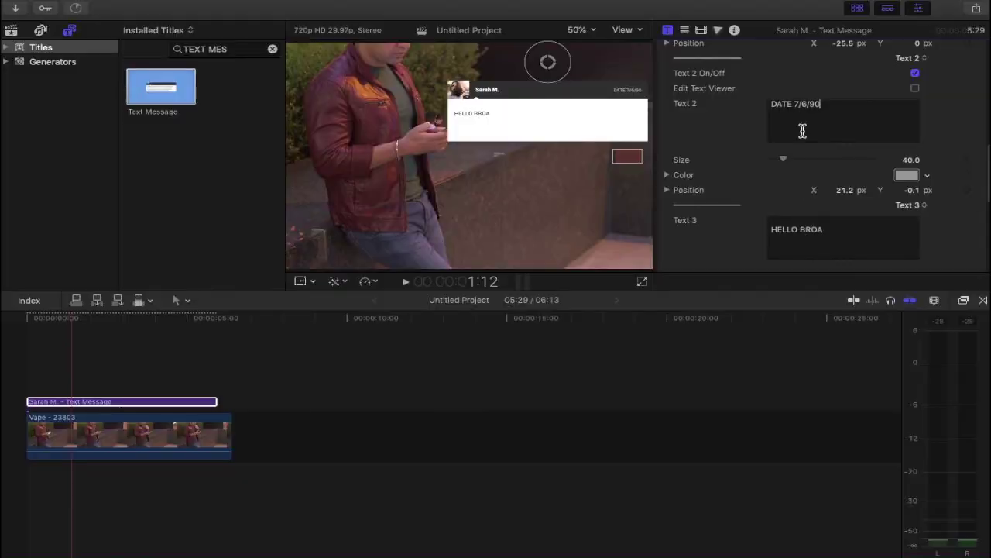
scroll(764, 77, "up", 3)
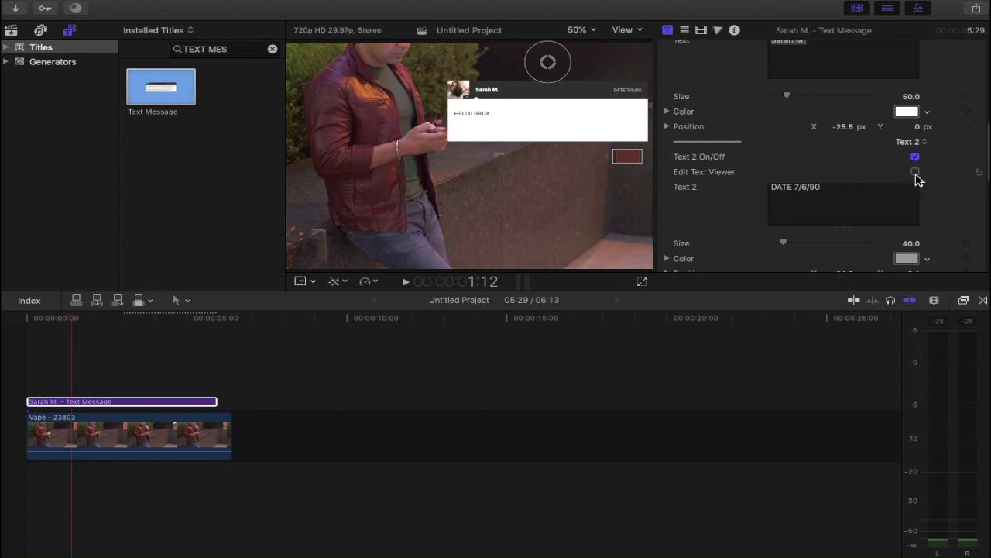
left_click(916, 157)
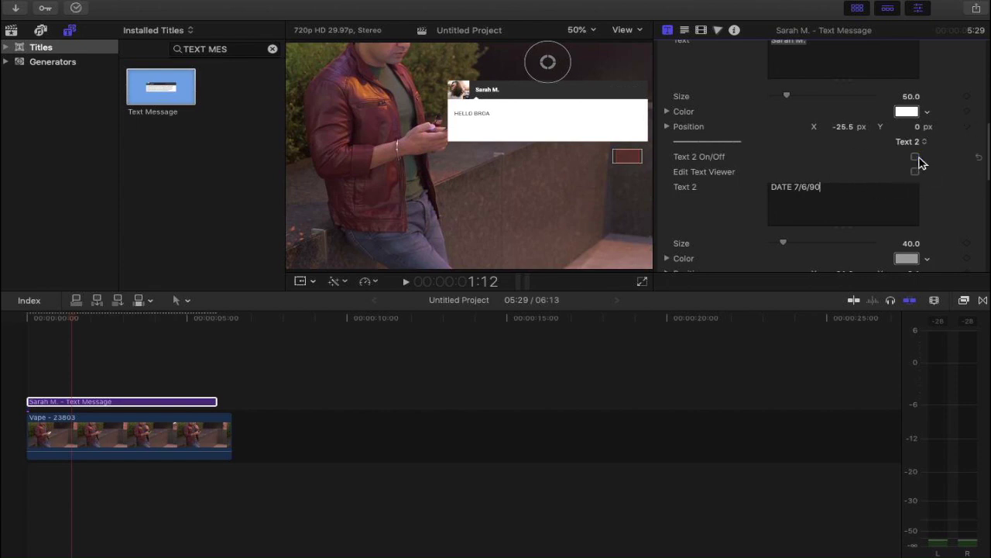
left_click(916, 157)
left_click(916, 157)
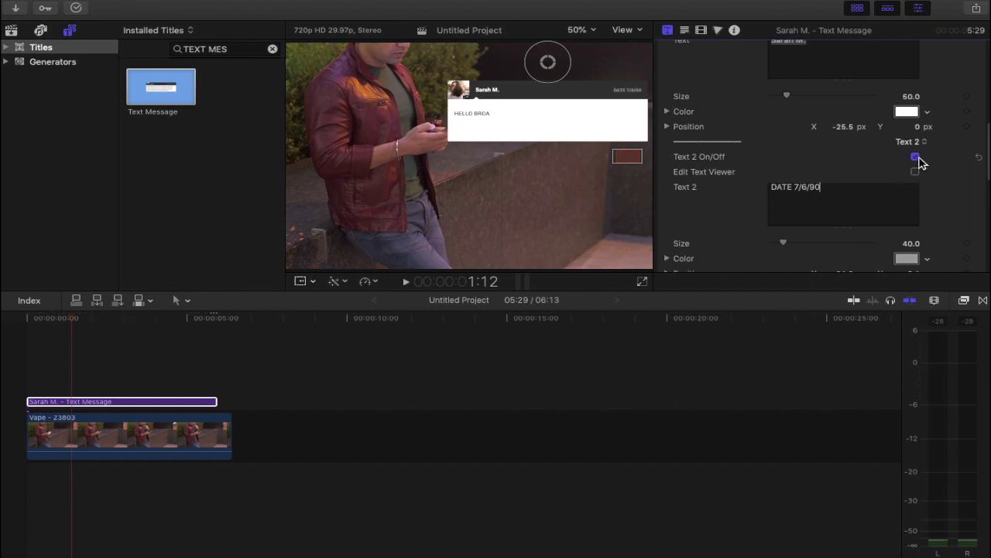
Keep the date line shown, rename the Text 1 sender to DUDE, and pick the Drop Zone image well.
left_click(916, 158)
left_click(916, 172)
scroll(810, 123, "up", 3)
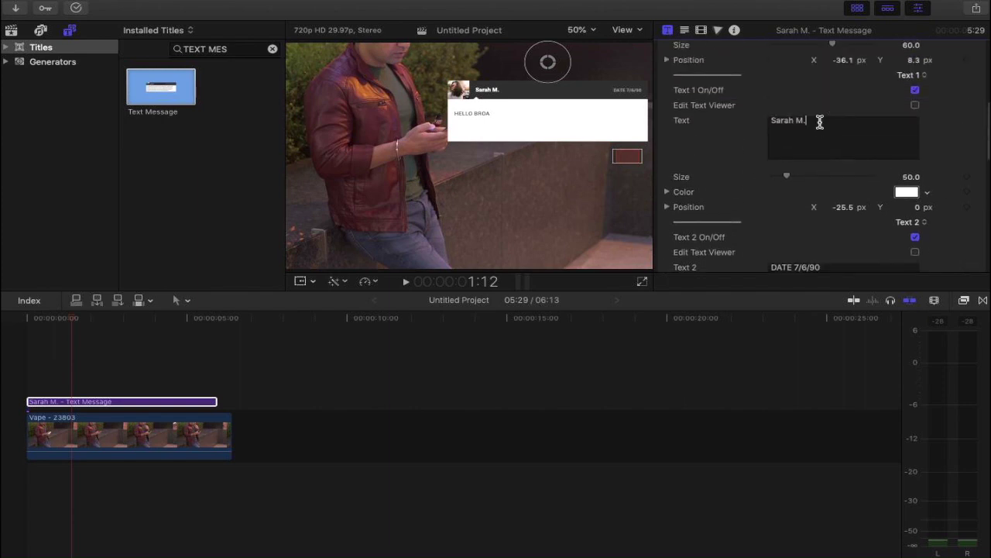
left_click_drag(819, 122, 699, 116)
key("BackSpace")
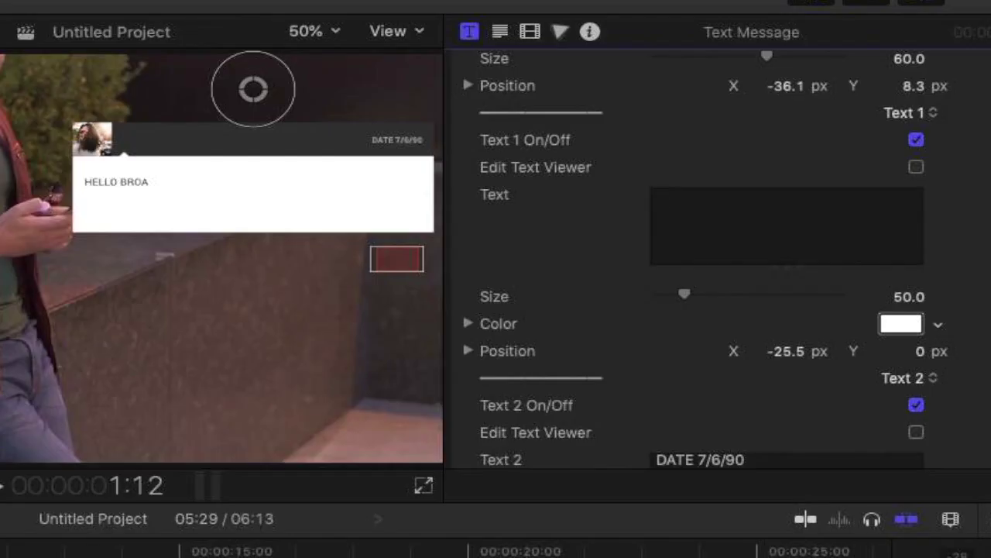
type("DUDE")
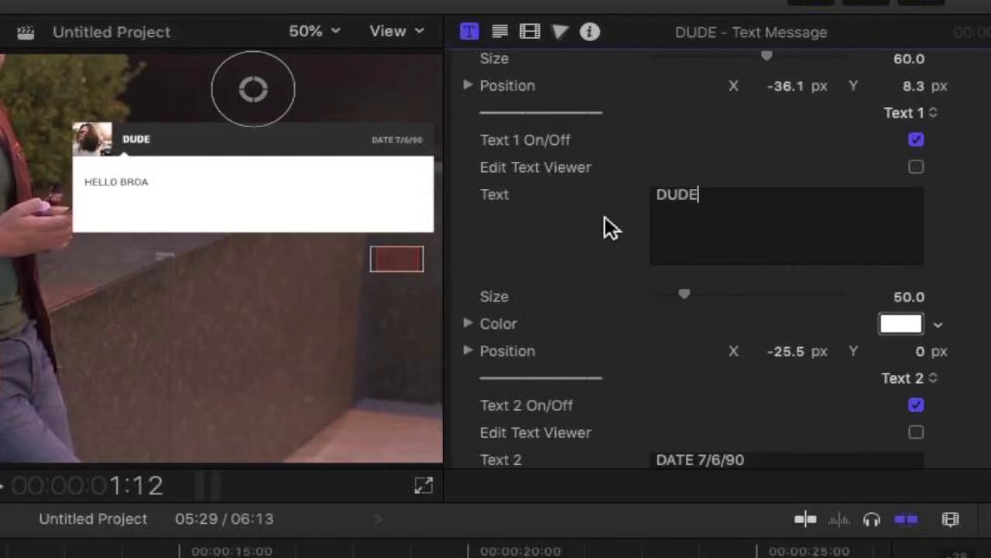
scroll(605, 217, "up", 10)
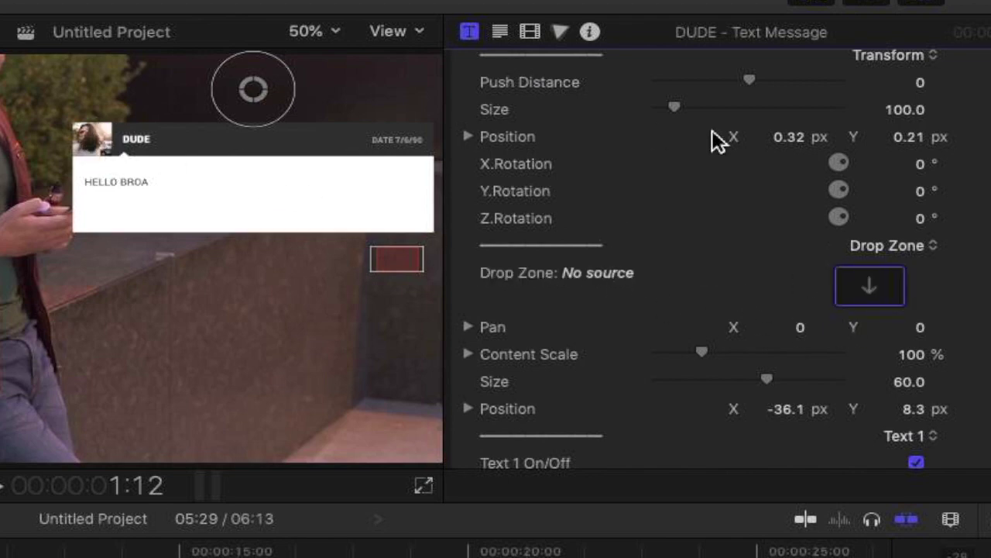
left_click(880, 288)
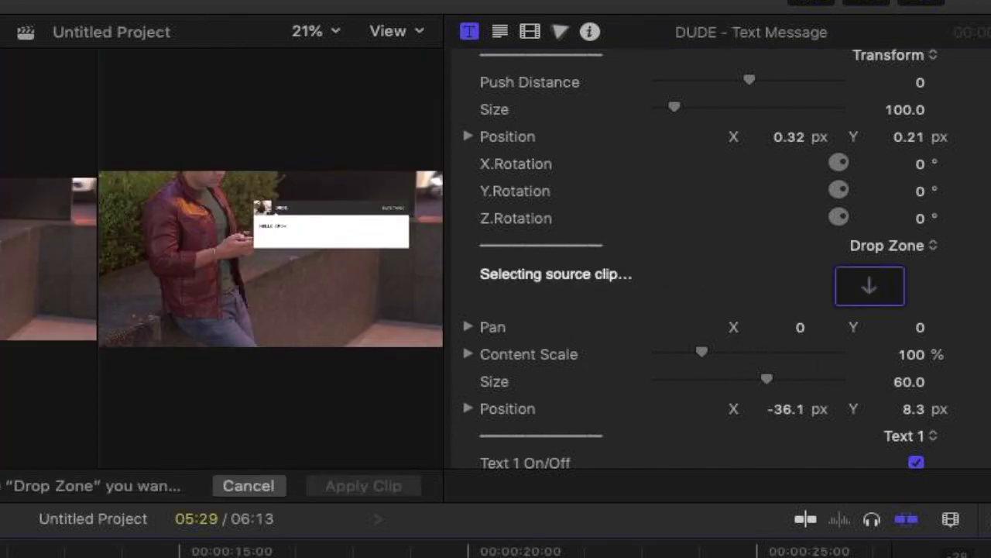
Apply the Vape - 23803 clip as the drop zone avatar, scaled to 36%.
left_click(60, 442)
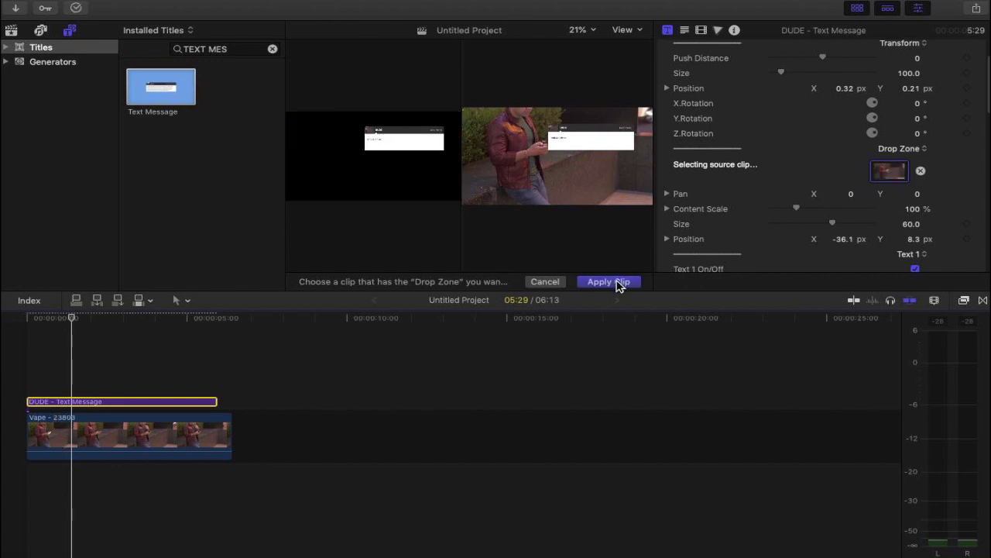
left_click(618, 284)
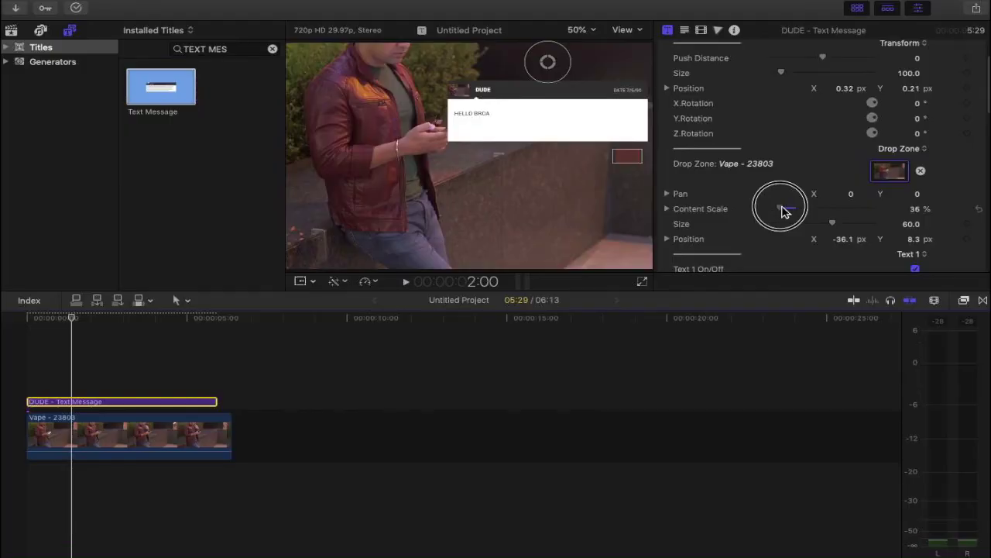
left_click(26, 322)
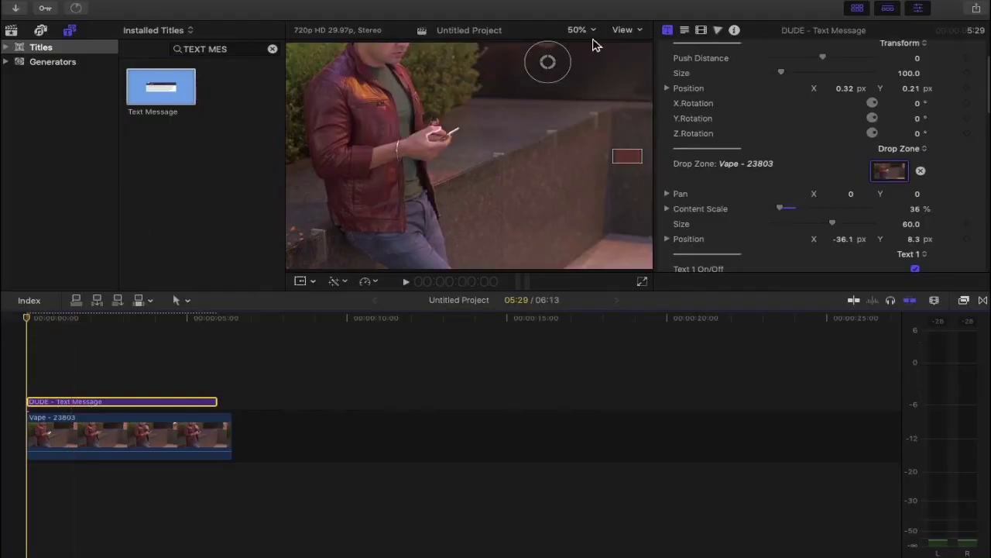
Set the viewer to 25%, move the playhead to 4:05, and select the DUDE - Text Message title.
left_click(593, 38)
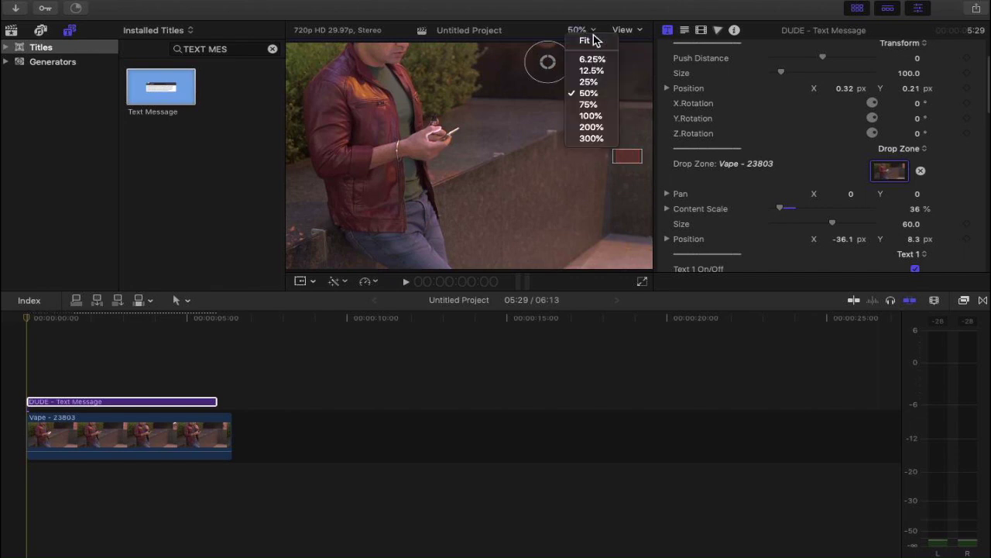
left_click(593, 82)
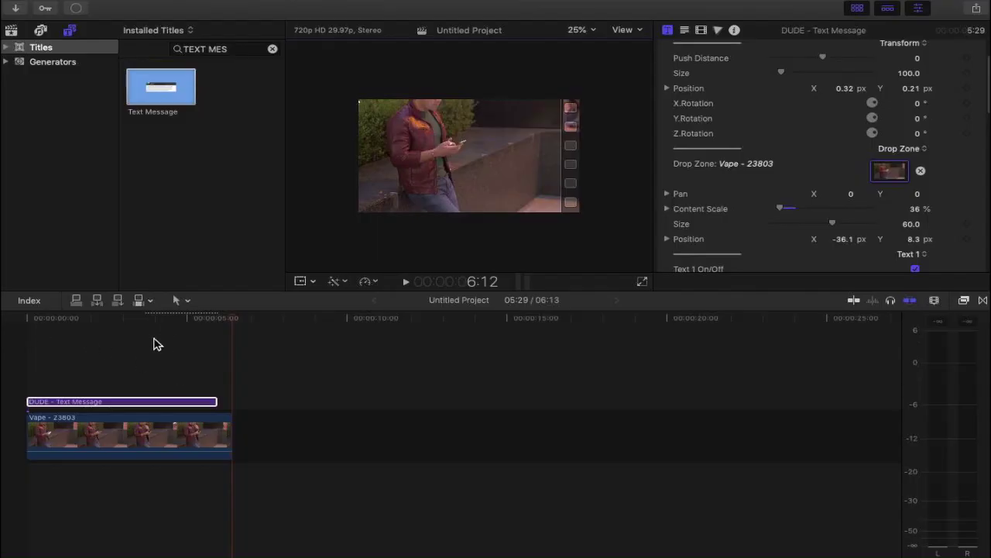
scroll(740, 181, "down", 15)
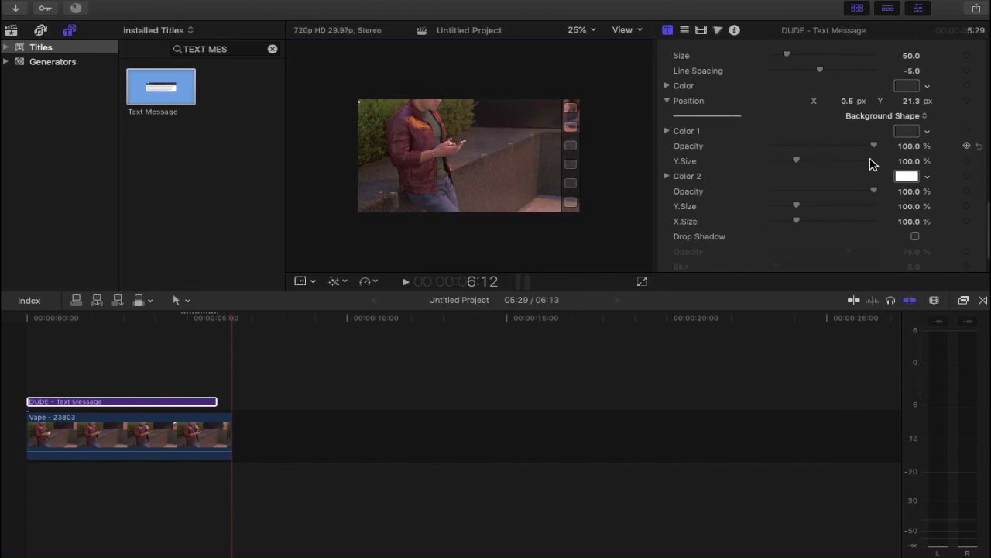
left_click(163, 329)
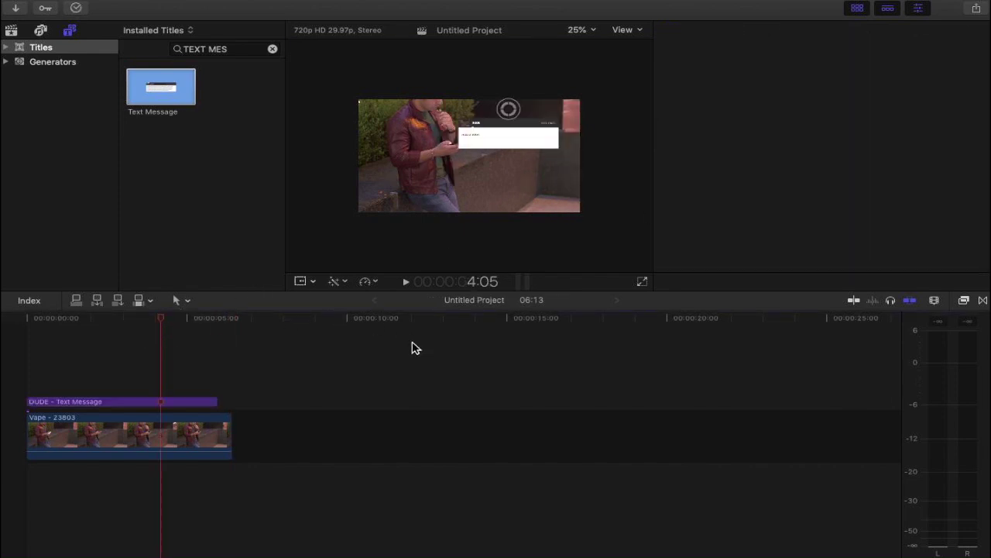
left_click(206, 403)
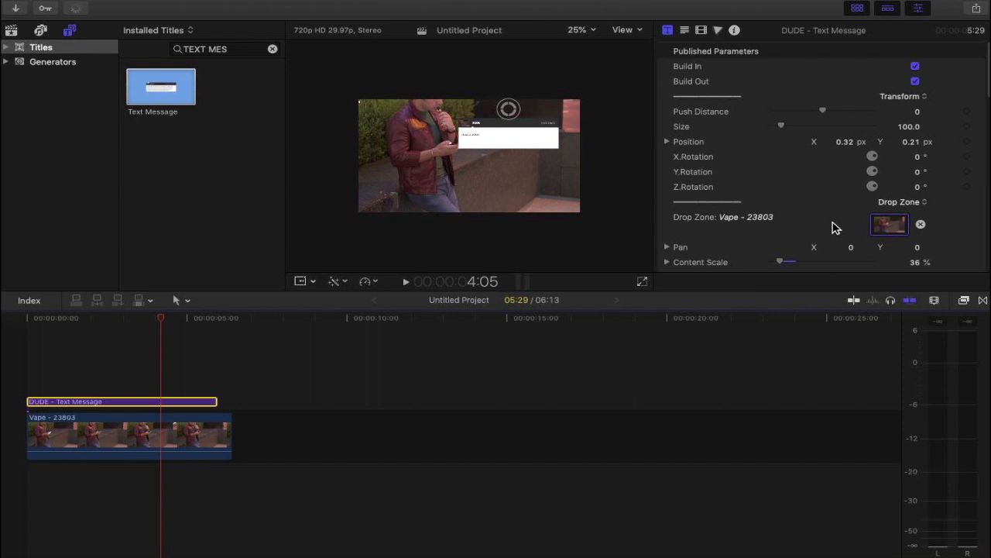
Preview other Color 2 colours for the bubble, settle on White, and keep the current background shape.
scroll(835, 227, "down", 4)
scroll(876, 217, "down", 1)
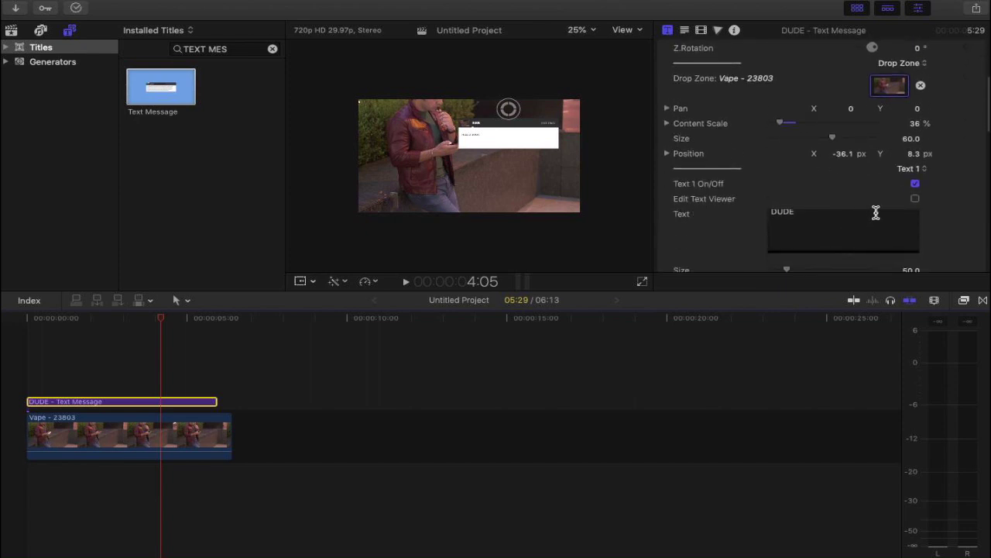
scroll(968, 172, "down", 10)
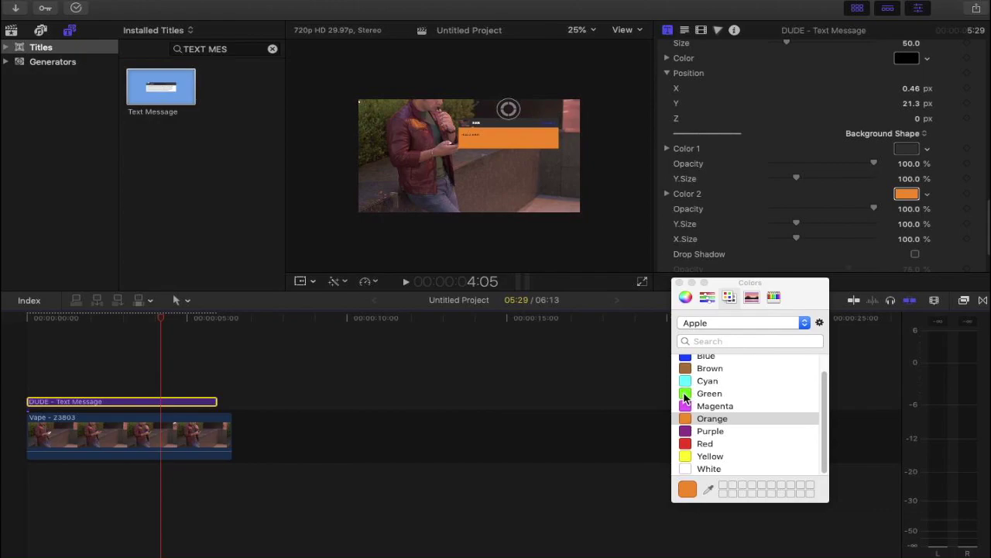
left_click(686, 380)
left_click(706, 469)
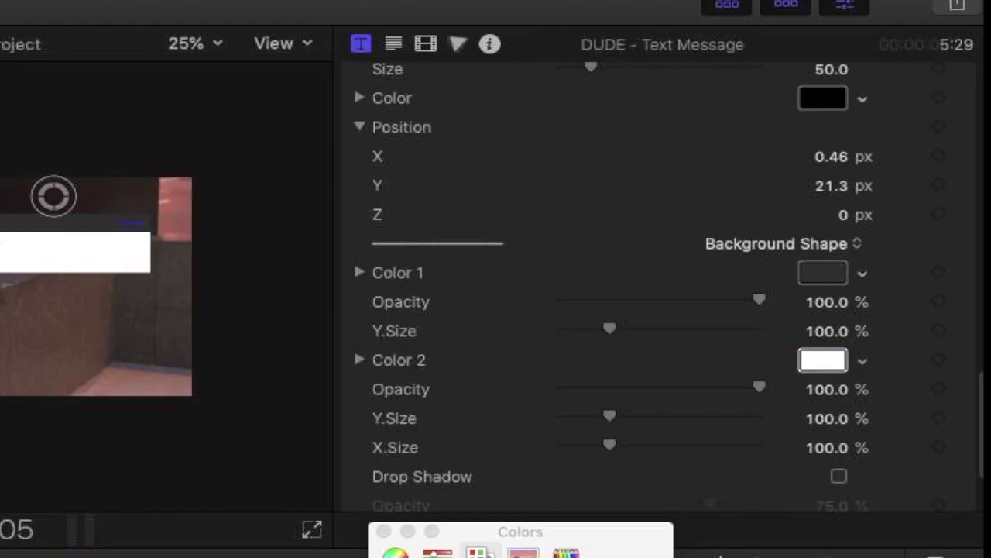
left_click(845, 245)
left_click(849, 245)
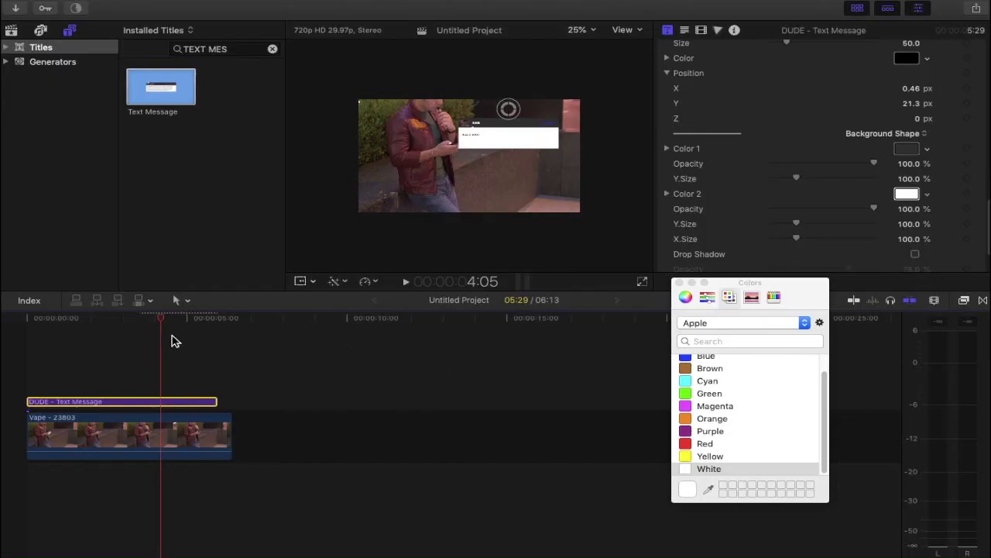
Replay the preview and resize the white bubble to X.Size 89.0% and Y.Size 205.04%.
left_click(33, 322)
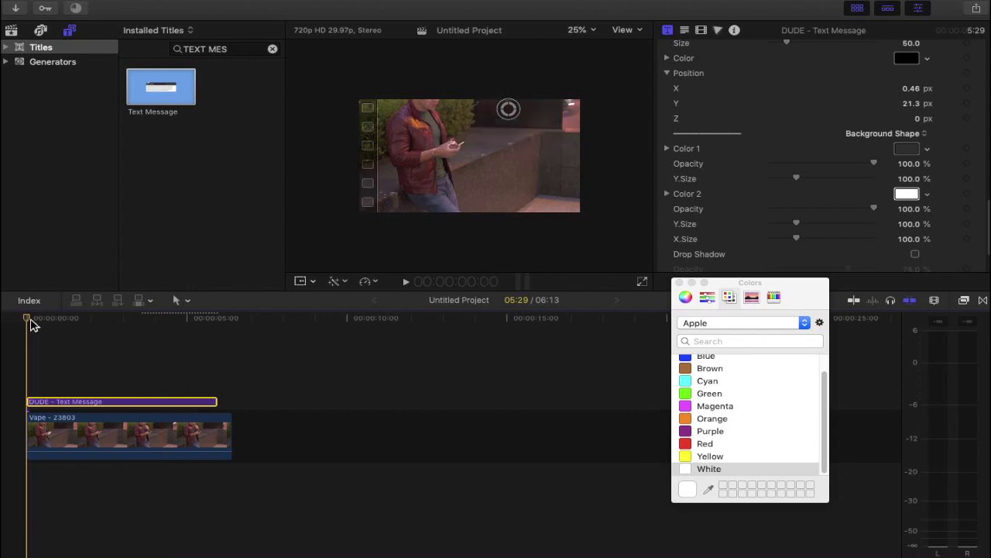
key("space")
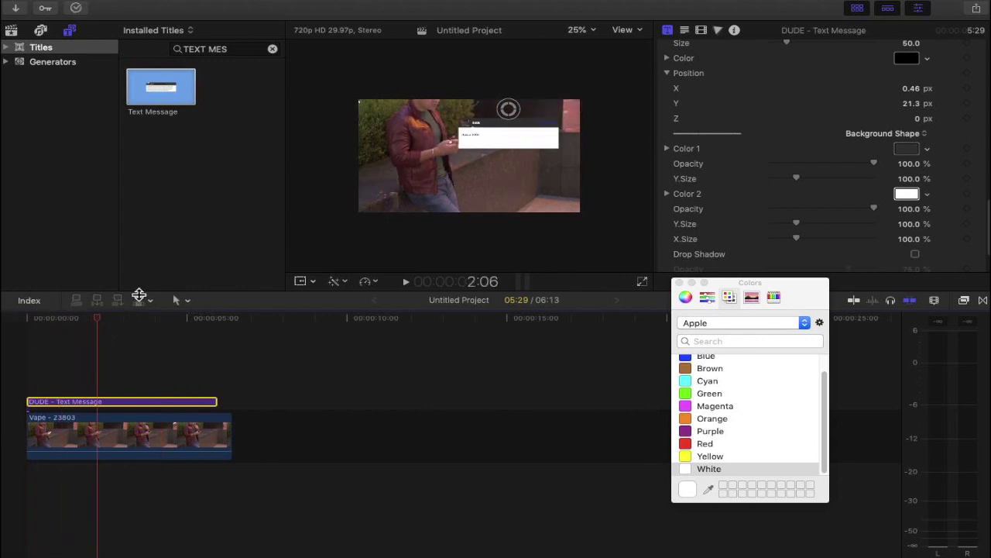
left_click_drag(511, 113, 501, 131)
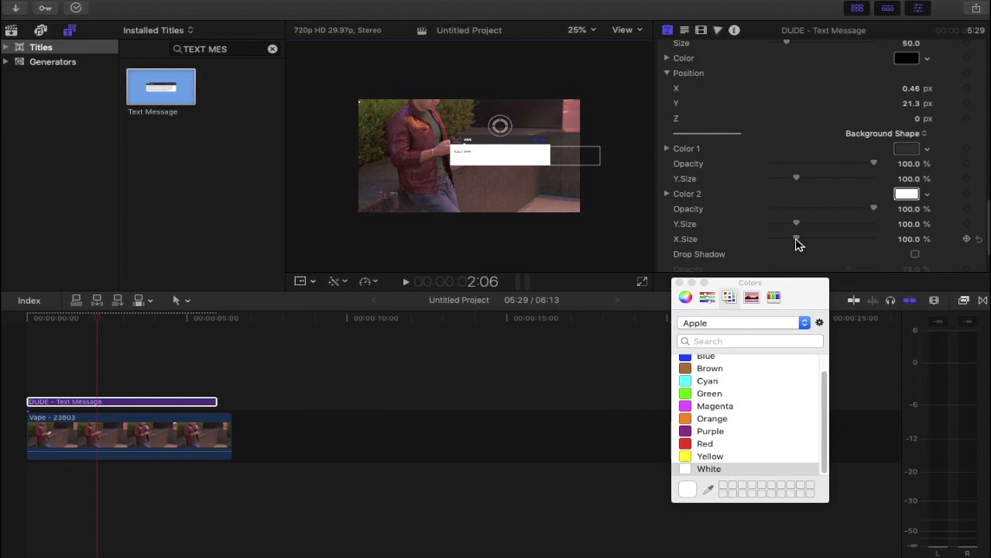
left_click_drag(798, 239, 829, 229)
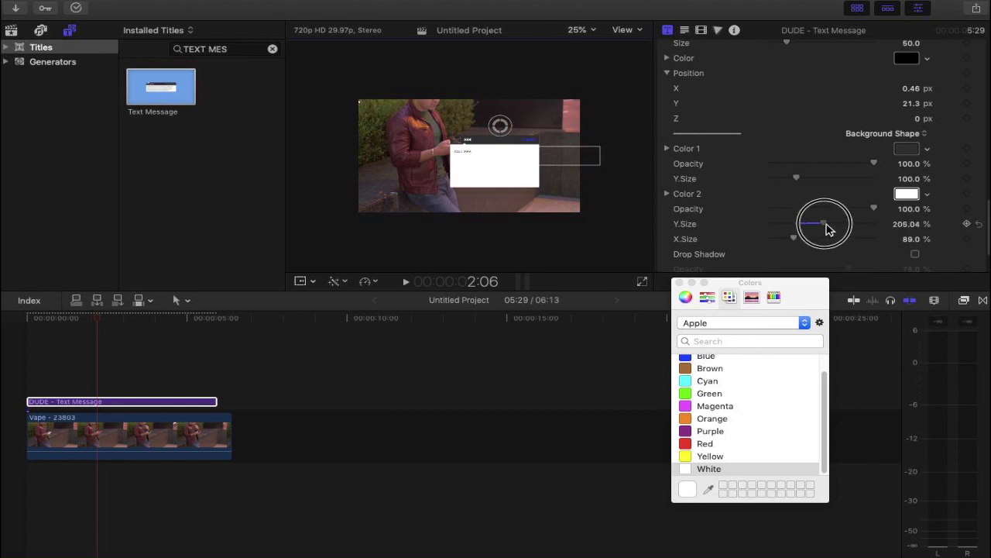